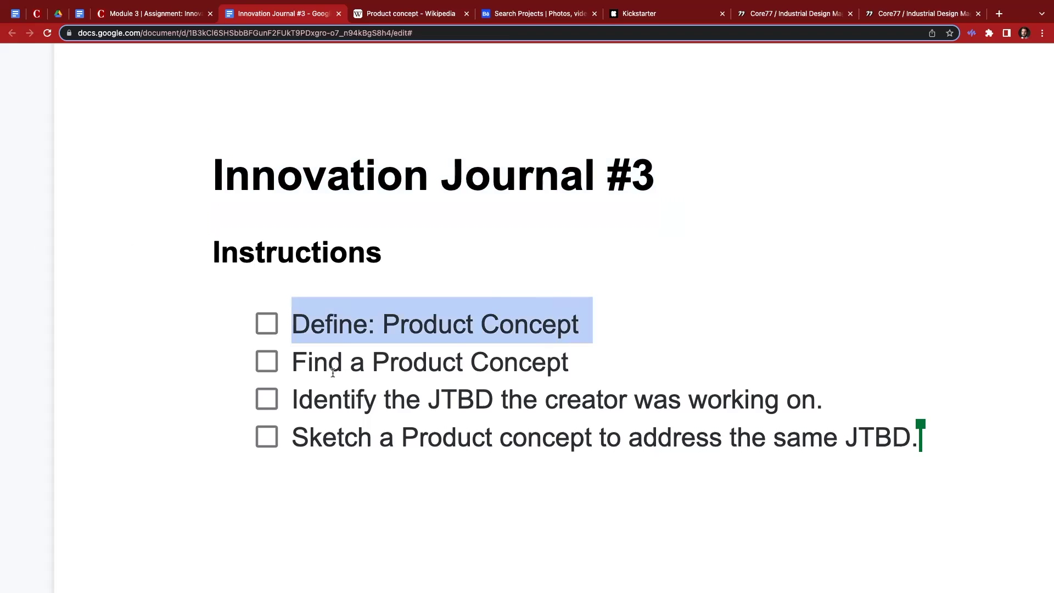
Highlight part of the Product concept definition and preview its linked terms.
{"action": "left_click", "coordinate": [443, 401]}
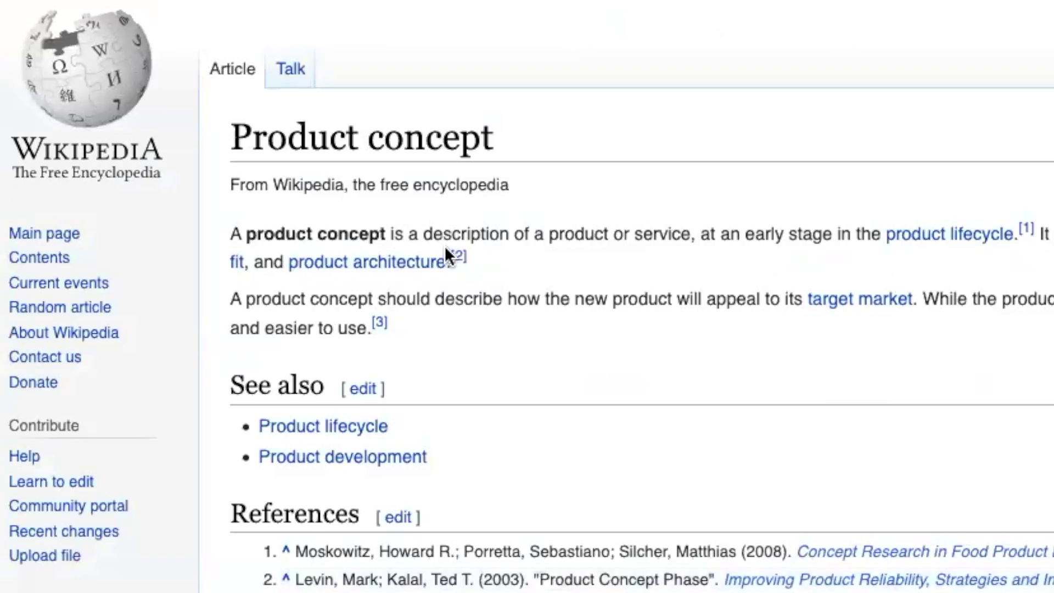
{"action": "left_click_drag", "start_coordinate": [549, 235], "coordinate": [1001, 241]}
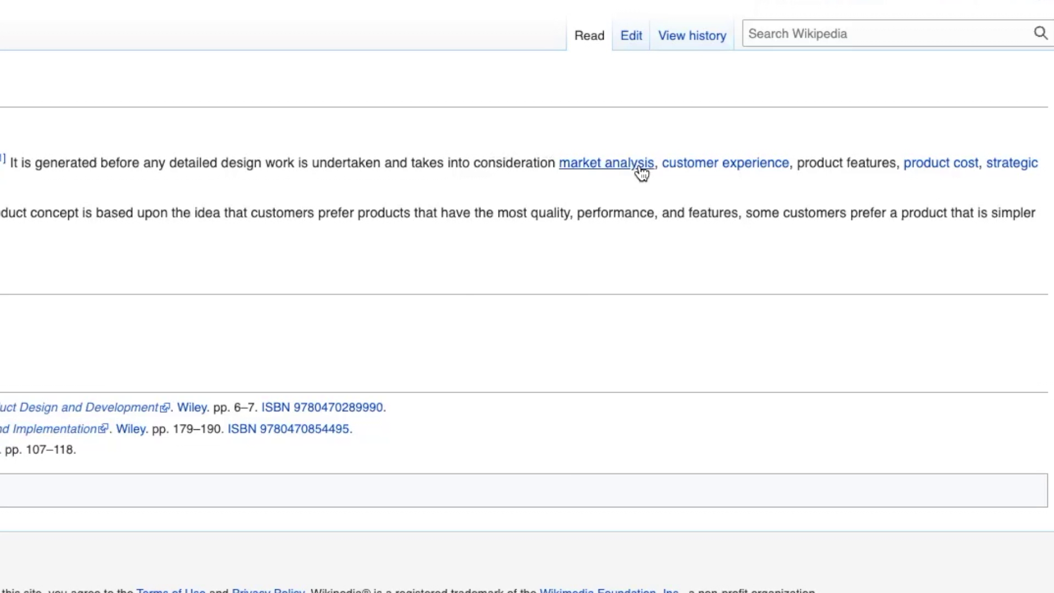
{"action": "mouse_move", "coordinate": [685, 167]}
{"action": "mouse_move", "coordinate": [995, 171]}
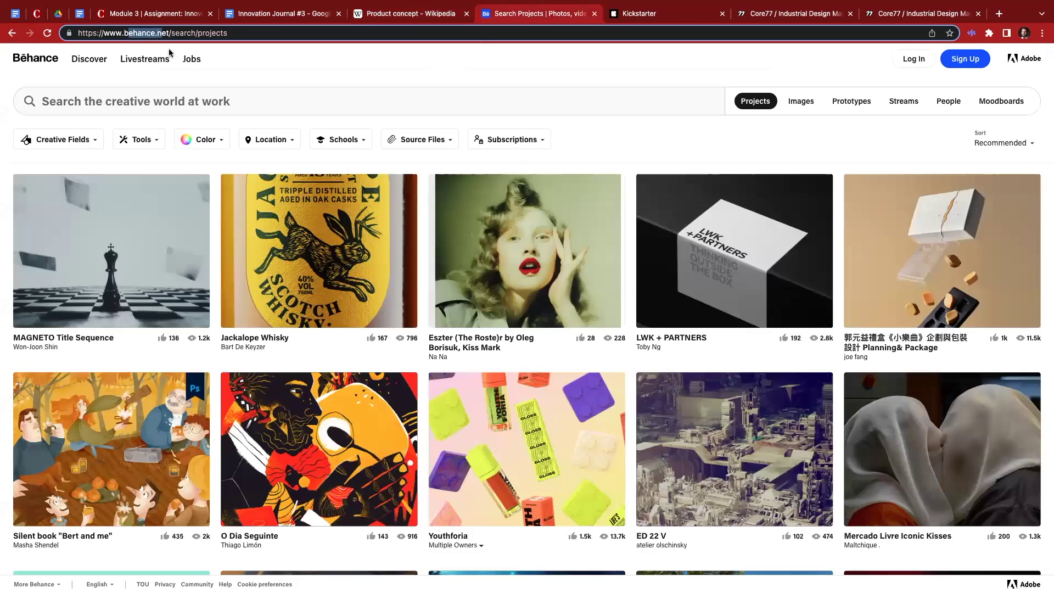
Scroll down the Behance Projects results grid looking for product concept examples.
{"action": "scroll", "coordinate": [299, 335], "scroll_direction": "down", "scroll_amount": 1}
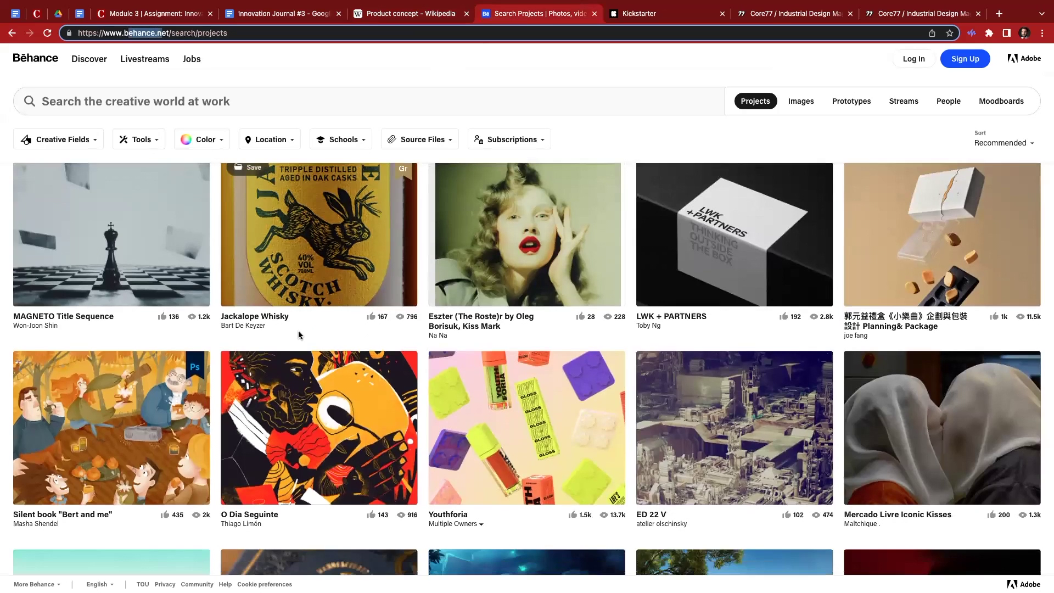
{"action": "scroll", "coordinate": [299, 334], "scroll_direction": "down", "scroll_amount": 2}
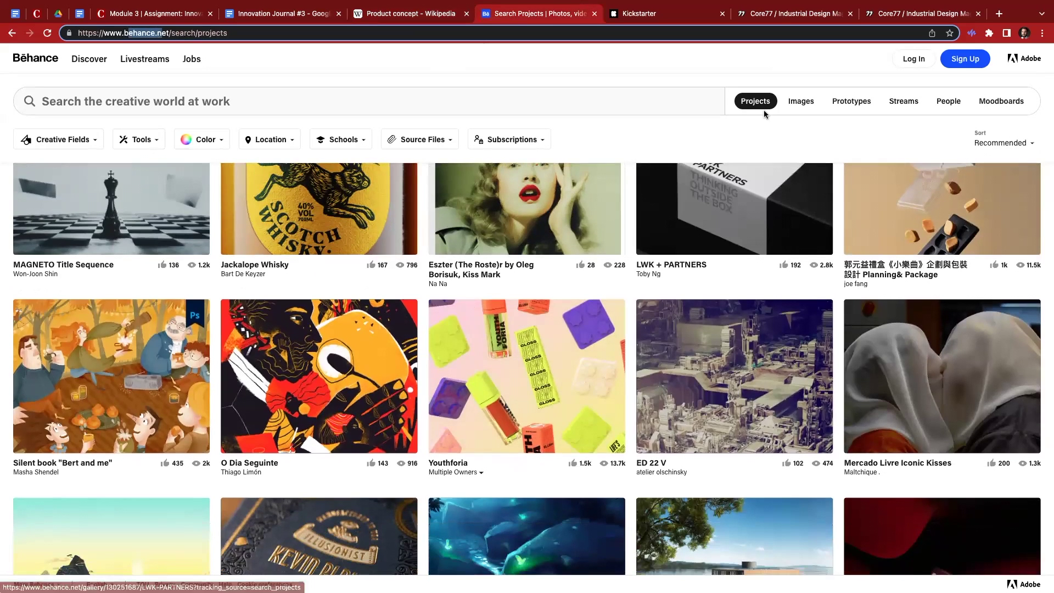
{"action": "scroll", "coordinate": [540, 320], "scroll_direction": "down", "scroll_amount": 4}
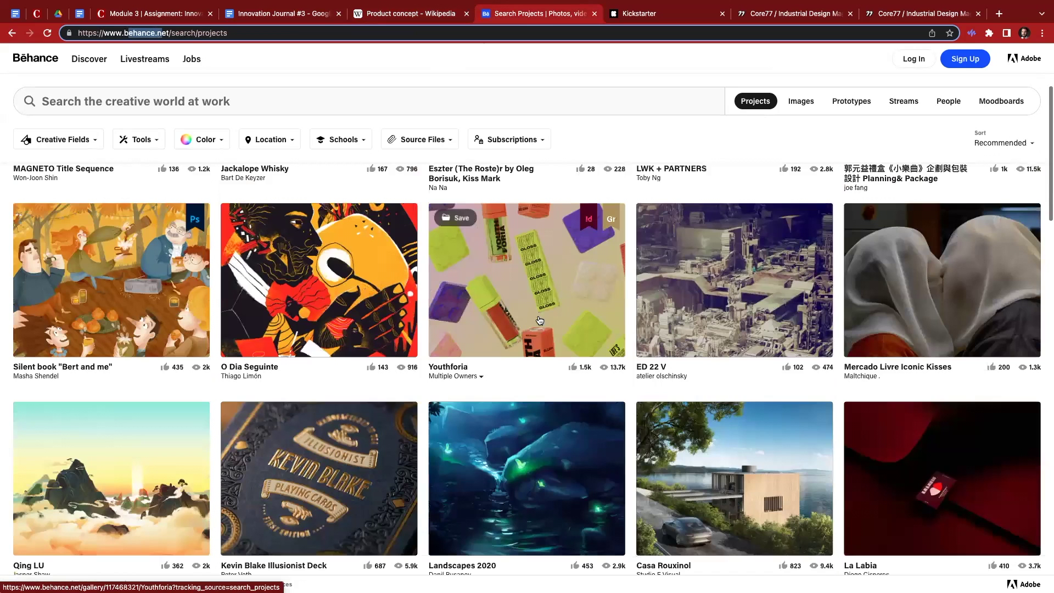
{"action": "scroll", "coordinate": [483, 306], "scroll_direction": "down", "scroll_amount": 4}
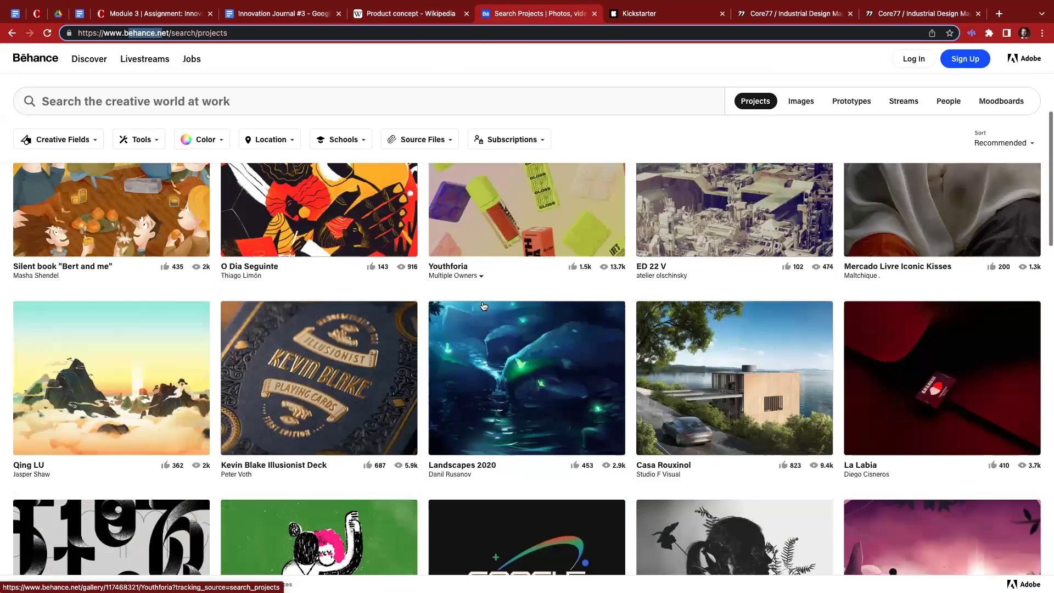
{"action": "scroll", "coordinate": [484, 306], "scroll_direction": "down", "scroll_amount": 2}
{"action": "scroll", "coordinate": [483, 379], "scroll_direction": "down", "scroll_amount": 2}
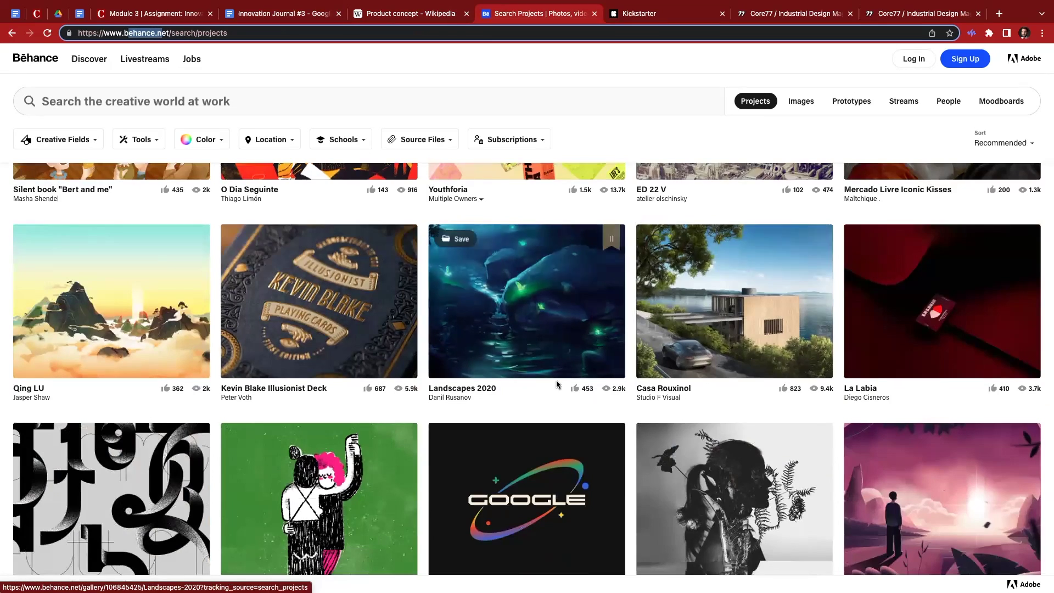
{"action": "scroll", "coordinate": [557, 383], "scroll_direction": "down", "scroll_amount": 4}
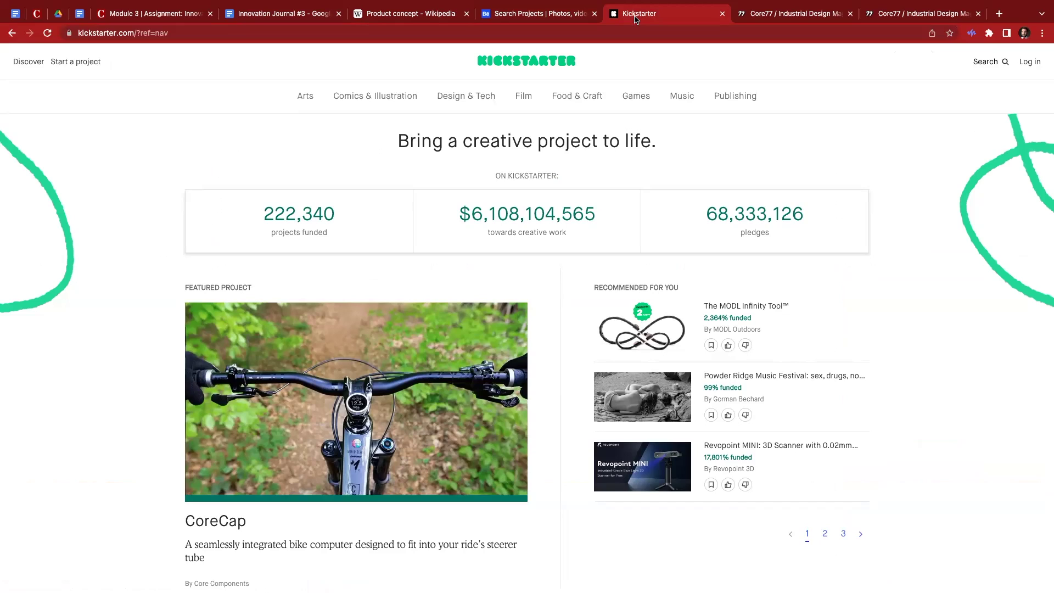
Scroll through the CoreCap: Integrated Bike Computer campaign story.
{"action": "scroll", "coordinate": [253, 500], "scroll_direction": "down", "scroll_amount": 2}
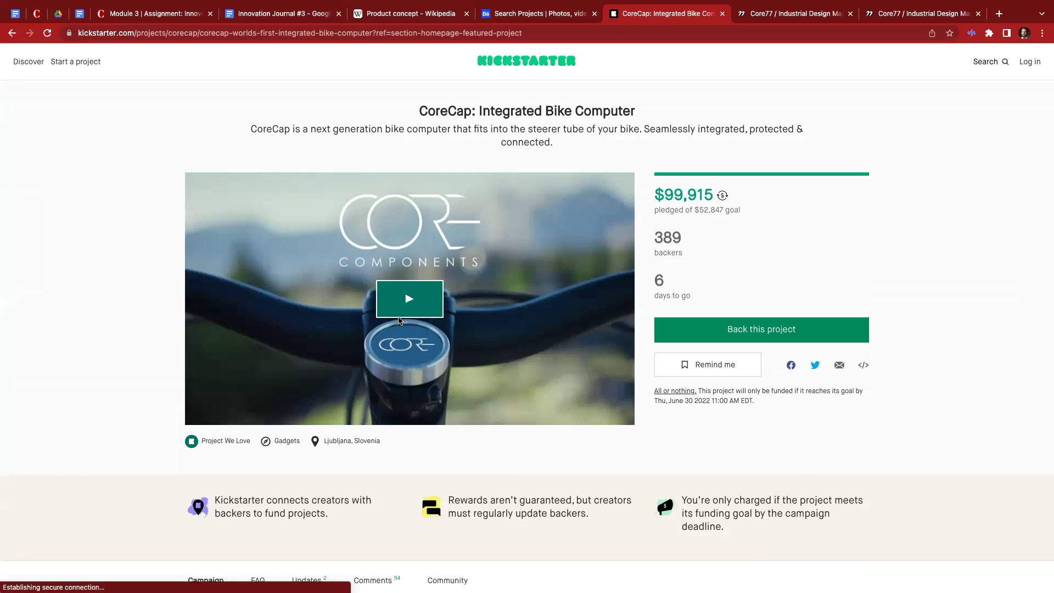
{"action": "scroll", "coordinate": [417, 349], "scroll_direction": "down", "scroll_amount": 15}
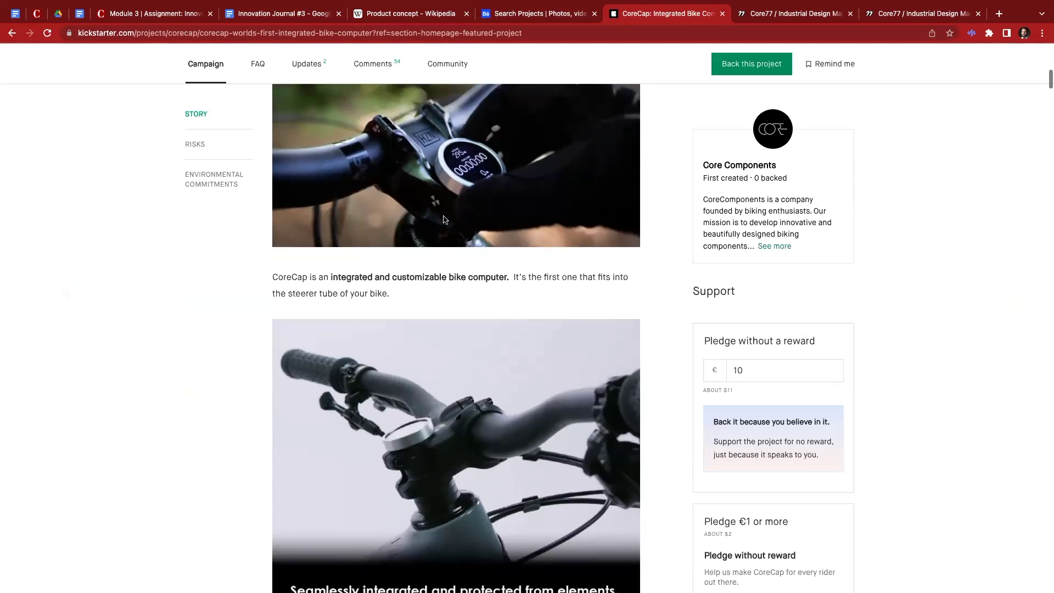
{"action": "scroll", "coordinate": [430, 295], "scroll_direction": "up", "scroll_amount": 1}
{"action": "scroll", "coordinate": [430, 295], "scroll_direction": "down", "scroll_amount": 7}
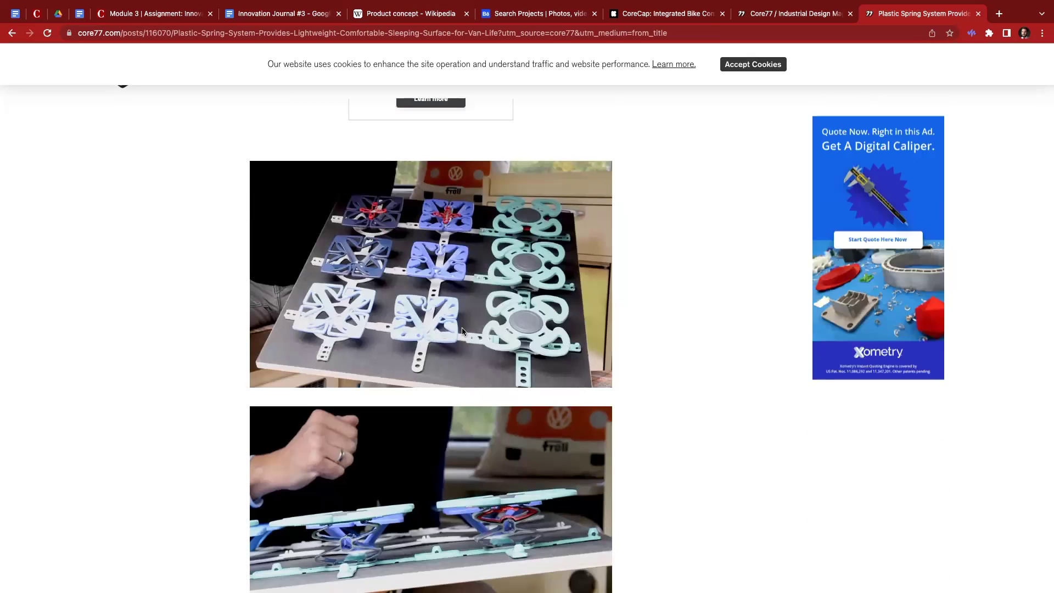
Scroll through the Core77 plastic spring van-life sleeping system article and its images.
{"action": "scroll", "coordinate": [482, 342], "scroll_direction": "down", "scroll_amount": 5}
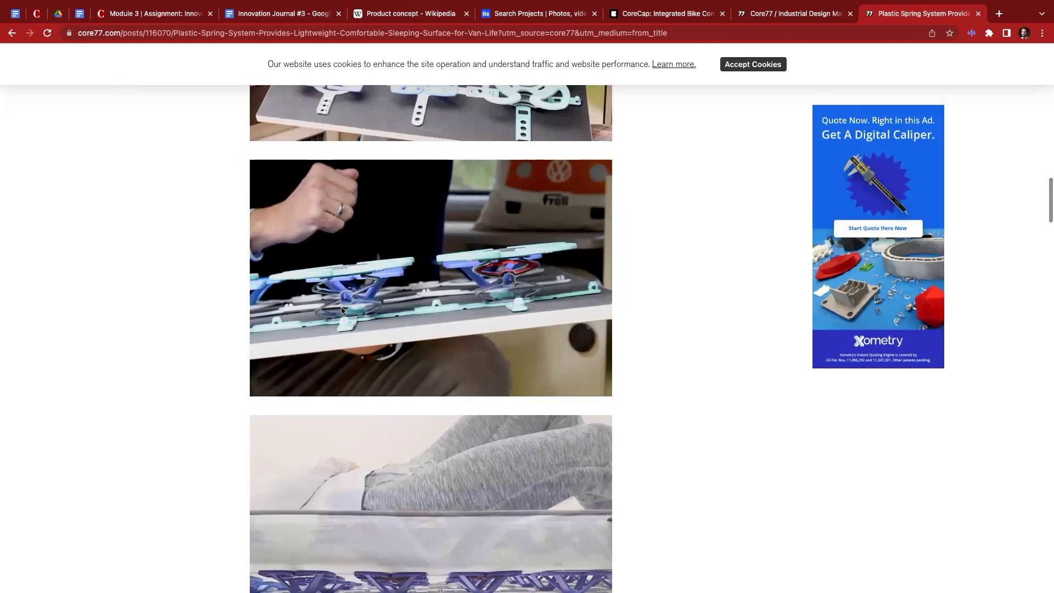
{"action": "scroll", "coordinate": [494, 343], "scroll_direction": "down", "scroll_amount": 2}
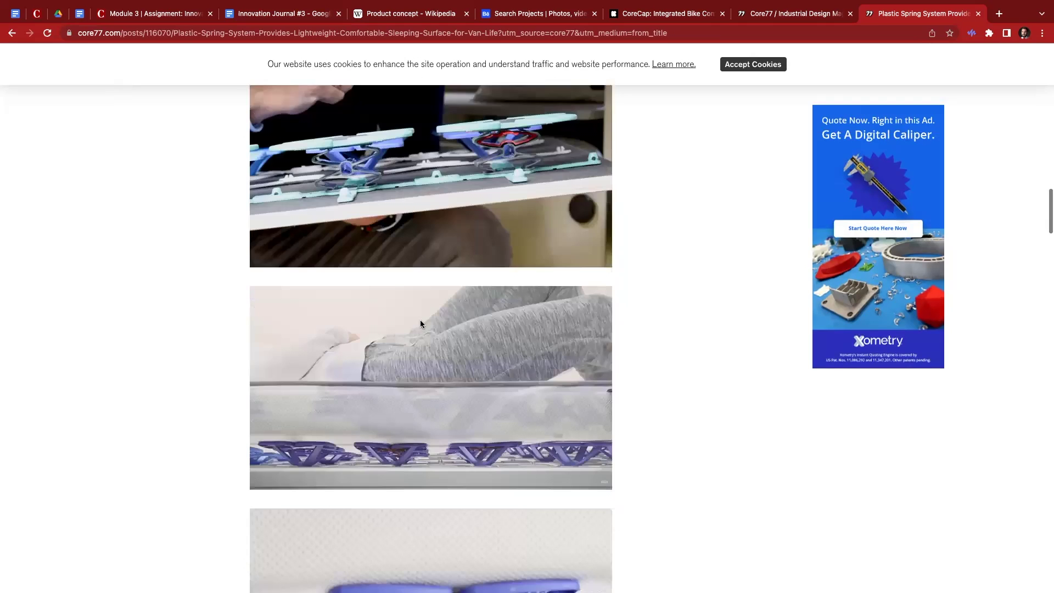
{"action": "scroll", "coordinate": [421, 321], "scroll_direction": "down", "scroll_amount": 1}
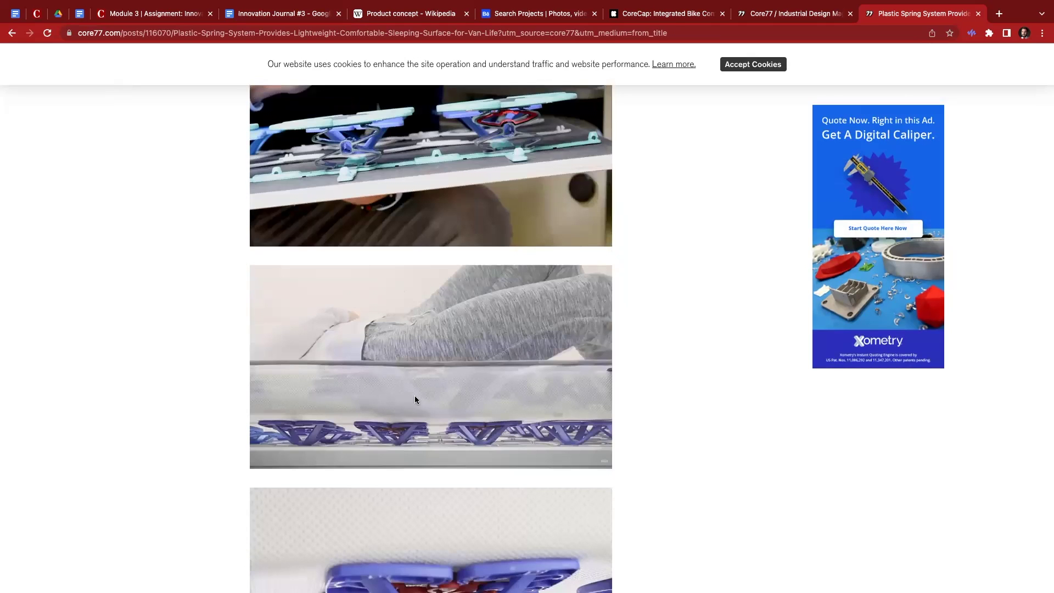
{"action": "scroll", "coordinate": [458, 448], "scroll_direction": "down", "scroll_amount": 5}
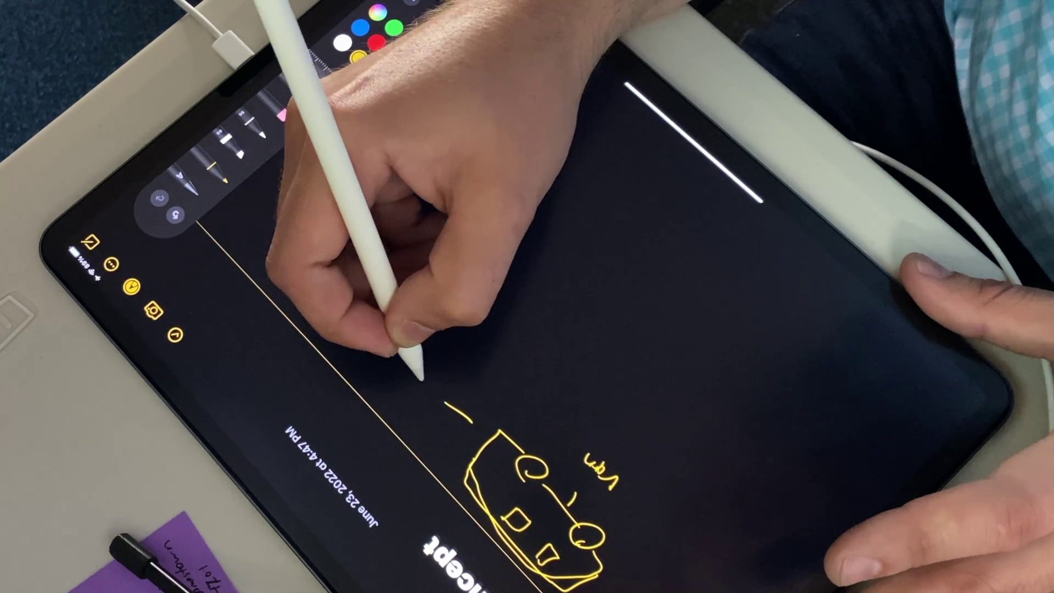
Draw a sleeping figure with a head, body and z marks beside the van.
{"action": "left_click_drag", "start_coordinate": [535, 175], "coordinate": [534, 177]}
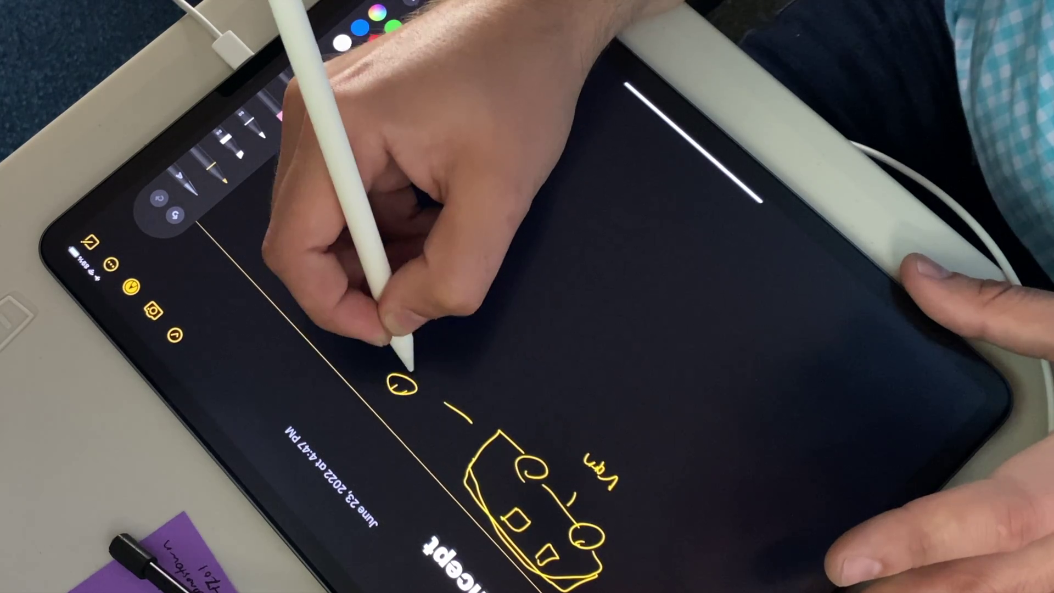
{"action": "mouse_move", "coordinate": [411, 369]}
{"action": "left_mouse_down"}
{"action": "mouse_move", "coordinate": [419, 377]}
{"action": "mouse_move", "coordinate": [385, 335]}
{"action": "left_mouse_up"}
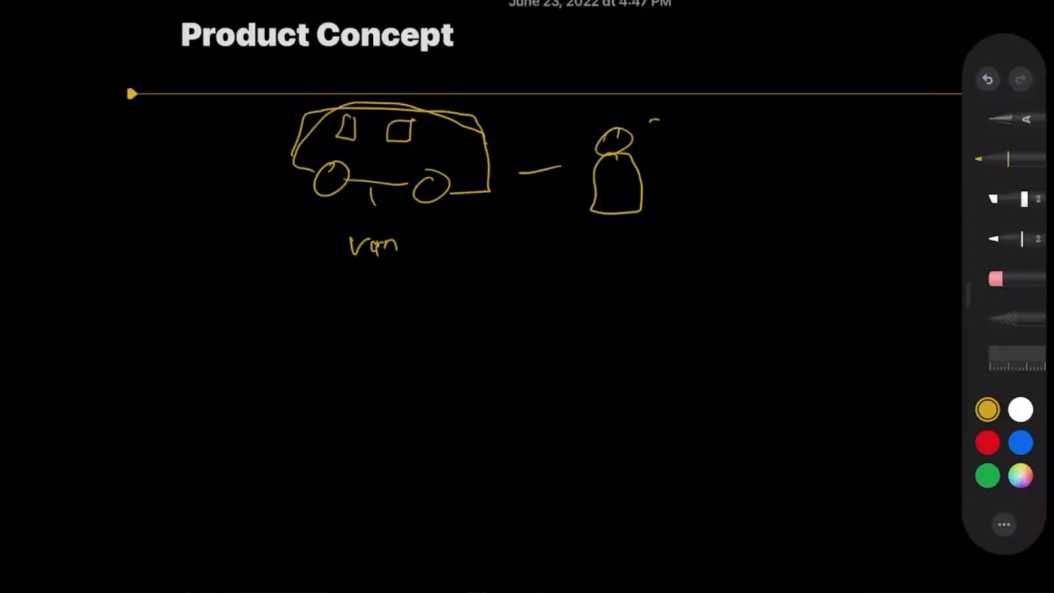
{"action": "left_click_drag", "start_coordinate": [659, 121], "coordinate": [665, 130]}
{"action": "left_click_drag", "start_coordinate": [665, 115], "coordinate": [677, 118]}
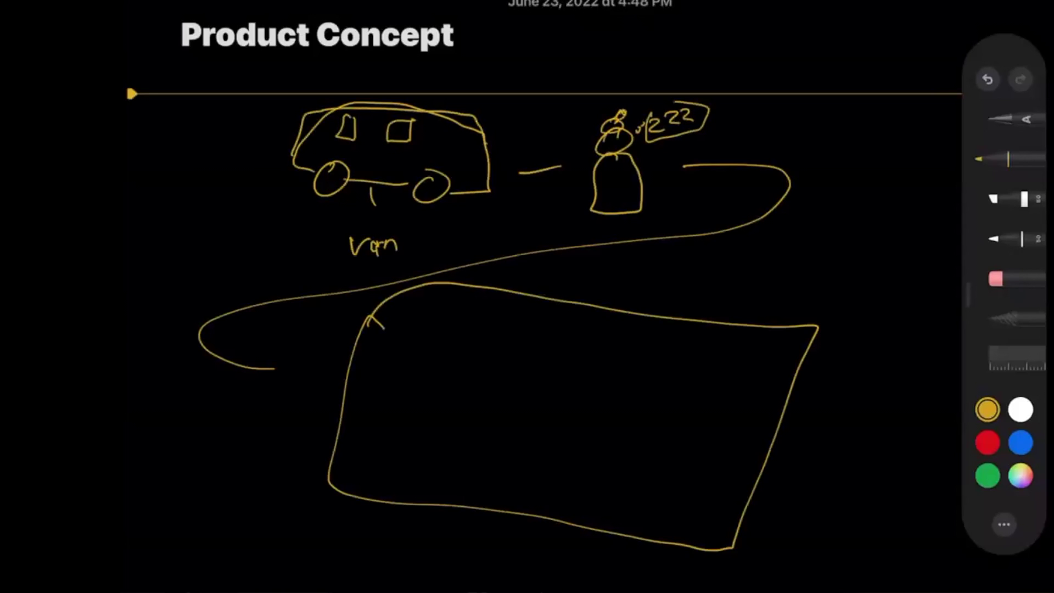
Sketch a D-shaped seat, a box and more furniture inside the van floor plan.
{"action": "mouse_move", "coordinate": [380, 410]}
{"action": "left_mouse_down"}
{"action": "mouse_move", "coordinate": [434, 451]}
{"action": "mouse_move", "coordinate": [380, 434]}
{"action": "mouse_move", "coordinate": [382, 409]}
{"action": "left_mouse_up"}
{"action": "left_click_drag", "start_coordinate": [399, 428], "coordinate": [411, 427]}
{"action": "left_click_drag", "start_coordinate": [388, 465], "coordinate": [405, 417]}
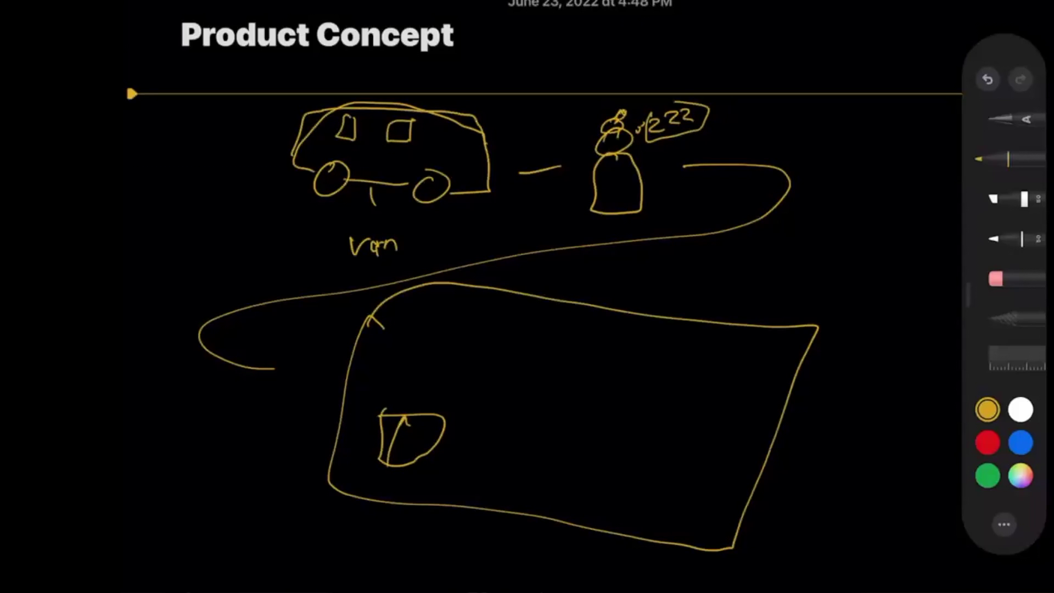
{"action": "mouse_move", "coordinate": [419, 323]}
{"action": "left_mouse_down"}
{"action": "mouse_move", "coordinate": [417, 370]}
{"action": "mouse_move", "coordinate": [393, 332]}
{"action": "left_mouse_up"}
{"action": "mouse_move", "coordinate": [711, 410]}
{"action": "left_mouse_down"}
{"action": "mouse_move", "coordinate": [768, 366]}
{"action": "mouse_move", "coordinate": [711, 412]}
{"action": "mouse_move", "coordinate": [772, 396]}
{"action": "mouse_move", "coordinate": [791, 352]}
{"action": "left_mouse_up"}
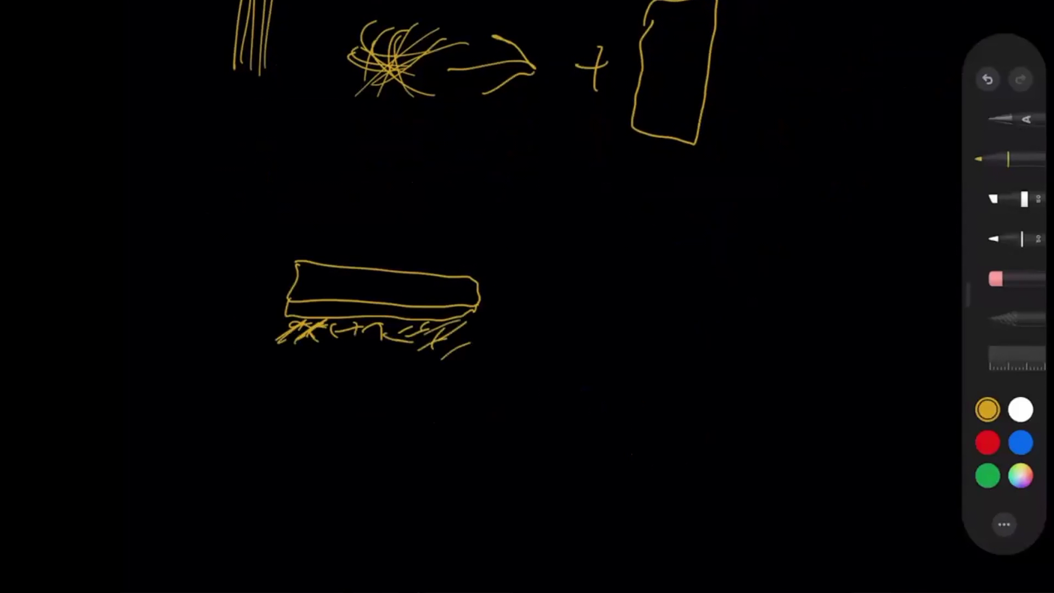
Draw an arrow pointing at the hay layer and add more hay scribbles beneath the mattress.
{"action": "mouse_move", "coordinate": [446, 27]}
{"action": "left_mouse_down"}
{"action": "mouse_move", "coordinate": [368, 11]}
{"action": "mouse_move", "coordinate": [455, 99]}
{"action": "mouse_move", "coordinate": [439, 9]}
{"action": "left_mouse_up"}
{"action": "scroll", "coordinate": [384, 219], "scroll_direction": "down", "scroll_amount": 2}
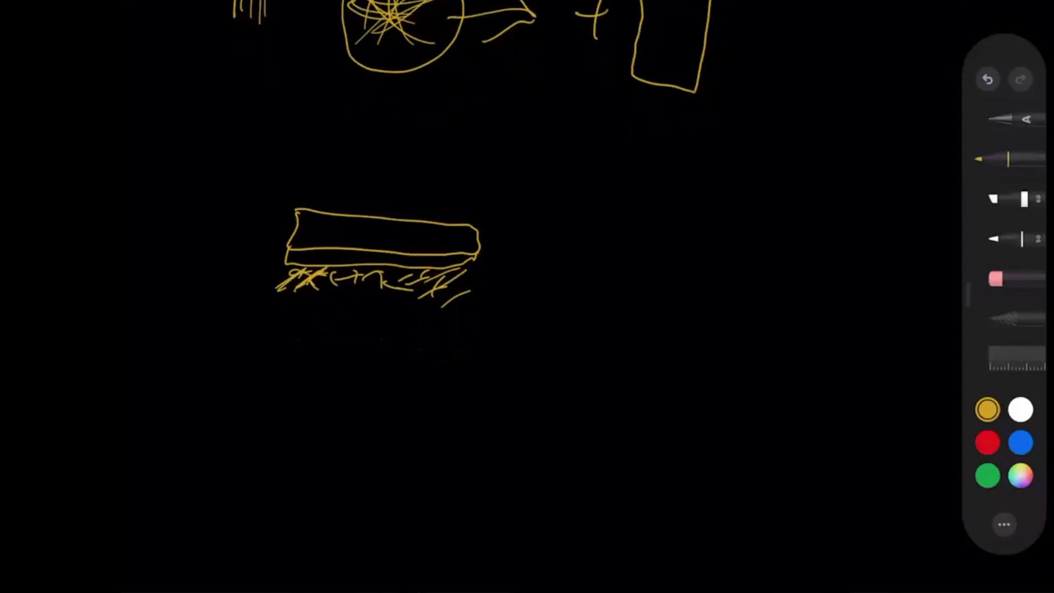
{"action": "mouse_move", "coordinate": [527, 240]}
{"action": "left_mouse_down"}
{"action": "mouse_move", "coordinate": [485, 282]}
{"action": "mouse_move", "coordinate": [499, 285]}
{"action": "left_mouse_up"}
{"action": "left_click_drag", "start_coordinate": [304, 272], "coordinate": [397, 280]}
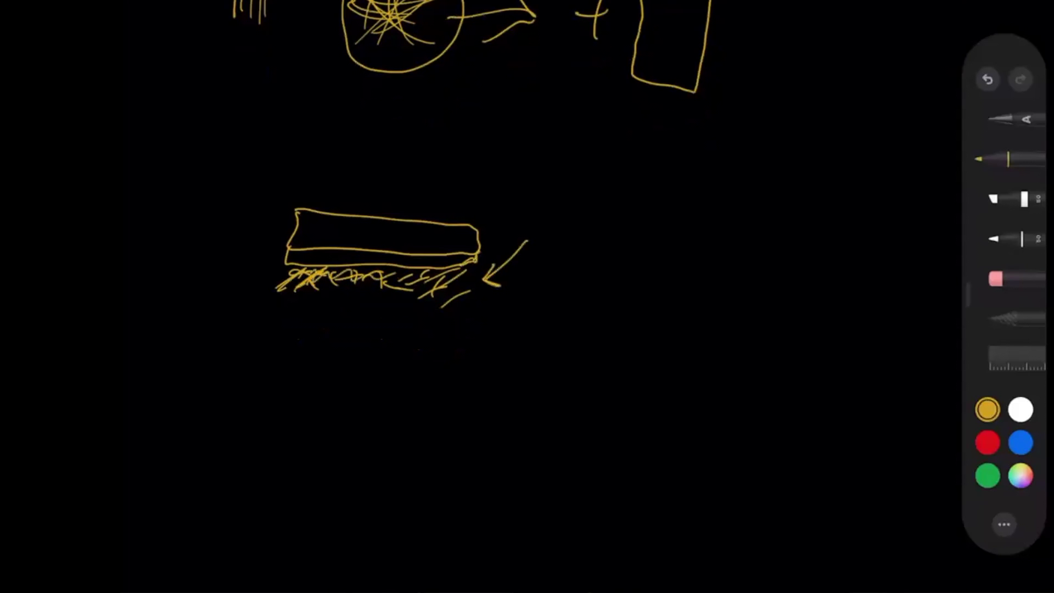
{"action": "scroll", "coordinate": [472, 296], "scroll_direction": "down", "scroll_amount": 2}
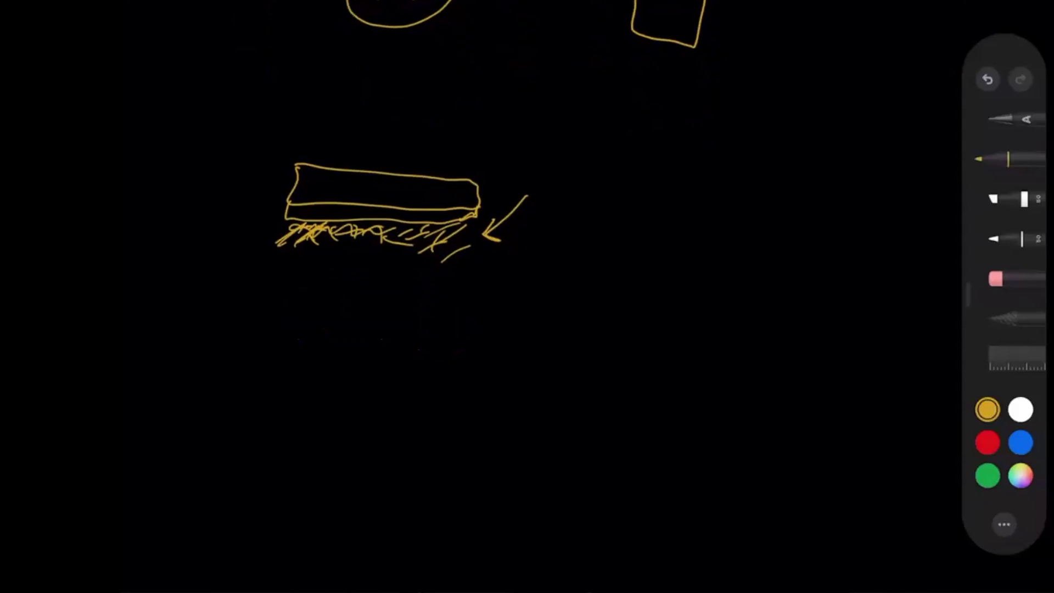